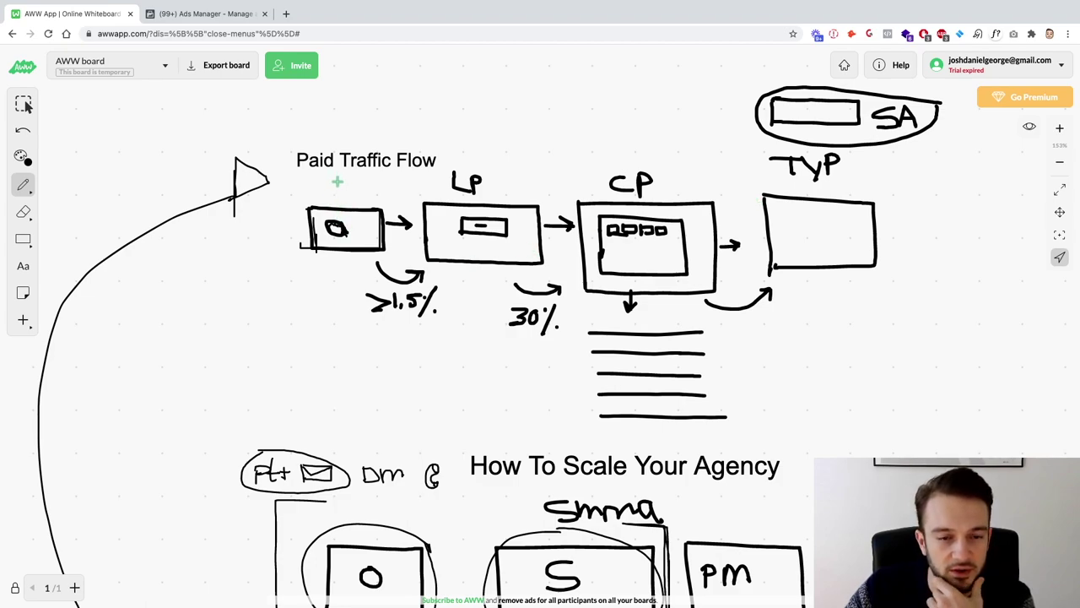
Step: Label the first traffic flow box CSA and draw curved arrows from it to the TYP box and from SA back to the flow's start
mouse_move(340, 179)
left_mouse_down()
mouse_move(327, 191)
mouse_move(376, 195)
mouse_move(376, 185)
left_mouse_up()
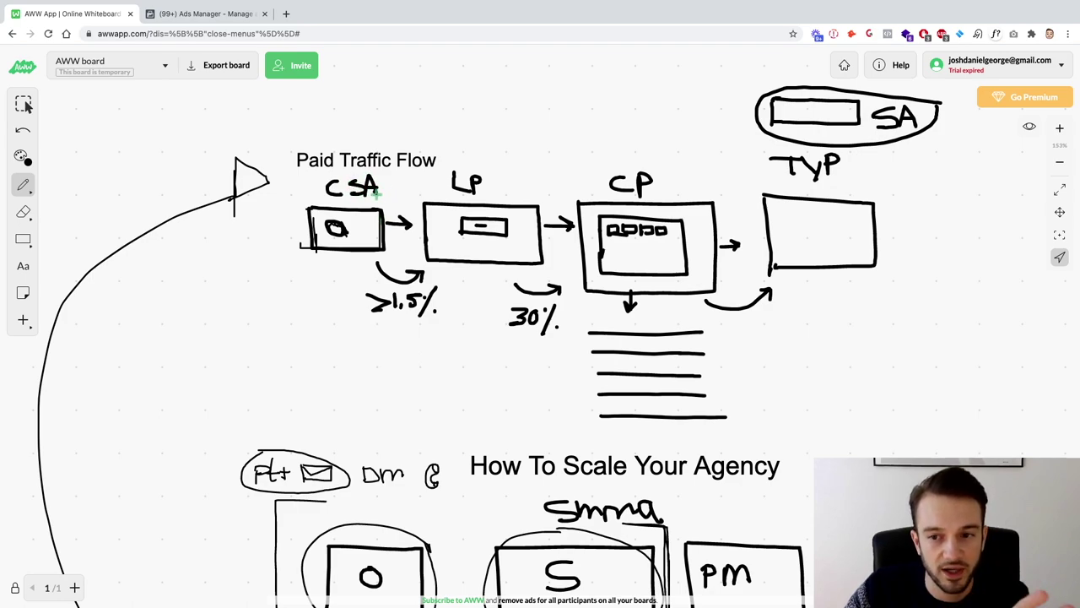
mouse_move(348, 255)
left_mouse_down()
mouse_move(352, 321)
mouse_move(399, 360)
mouse_move(527, 413)
mouse_move(708, 427)
mouse_move(798, 400)
mouse_move(842, 331)
mouse_move(847, 281)
mouse_move(862, 292)
left_mouse_up()
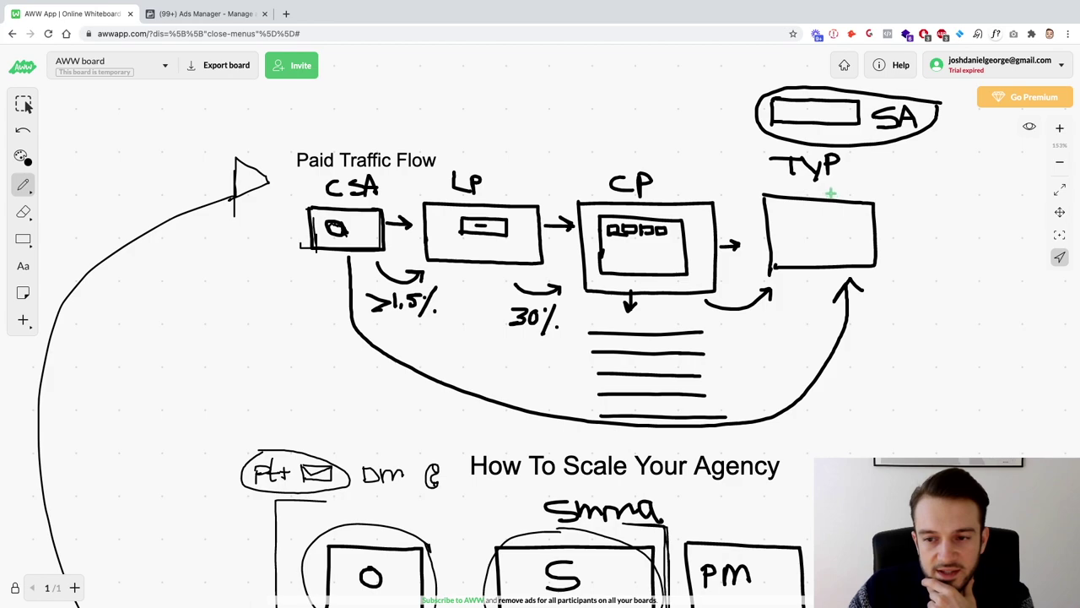
mouse_move(745, 112)
left_mouse_down()
mouse_move(560, 97)
mouse_move(444, 110)
mouse_move(373, 135)
mouse_move(382, 120)
mouse_move(377, 133)
left_mouse_up()
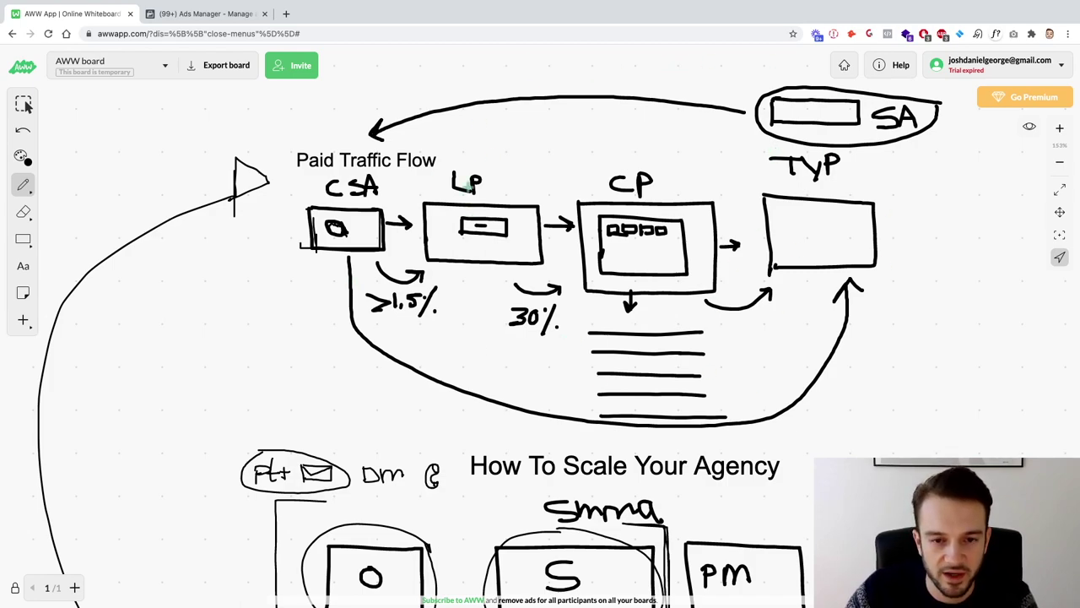
Step: Write a boxed letter C above LP and a boxed letter L above CP in the paid traffic flow
left_click_drag(488, 131, 490, 152)
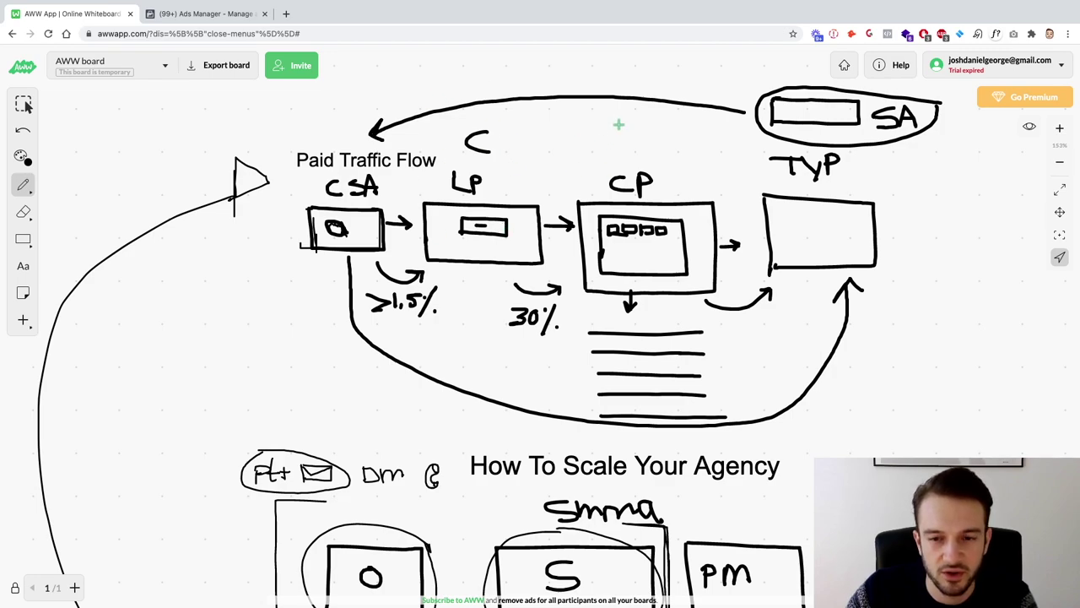
left_click_drag(618, 122, 647, 159)
mouse_move(510, 118)
left_mouse_down()
mouse_move(463, 118)
mouse_move(514, 156)
mouse_move(437, 157)
left_mouse_up()
mouse_move(597, 115)
left_mouse_down()
mouse_move(599, 161)
mouse_move(670, 117)
mouse_move(581, 152)
left_mouse_up()
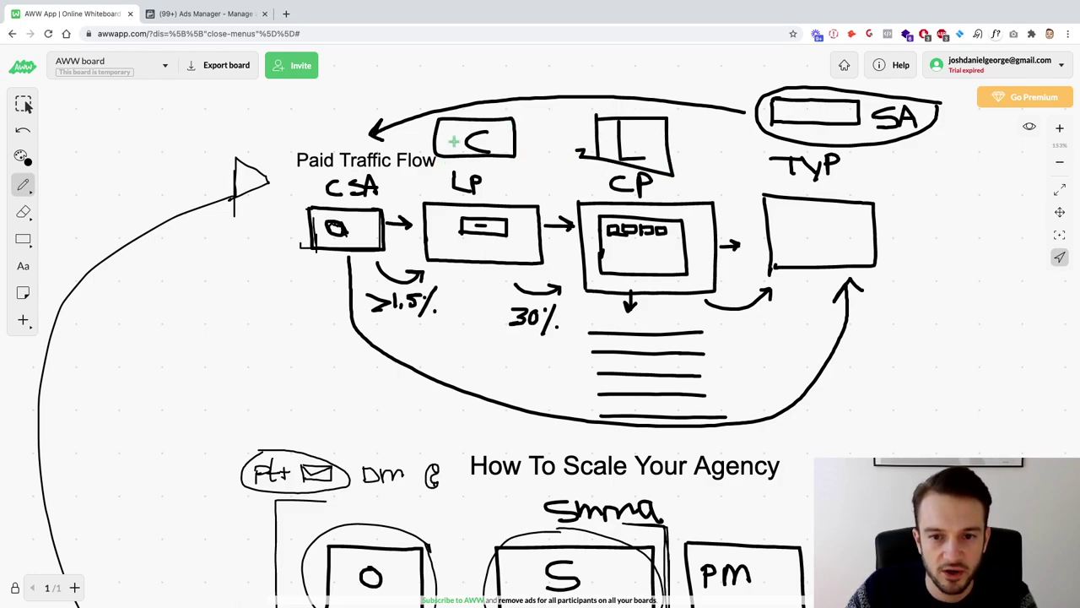
scroll(760, 270, "down", 2)
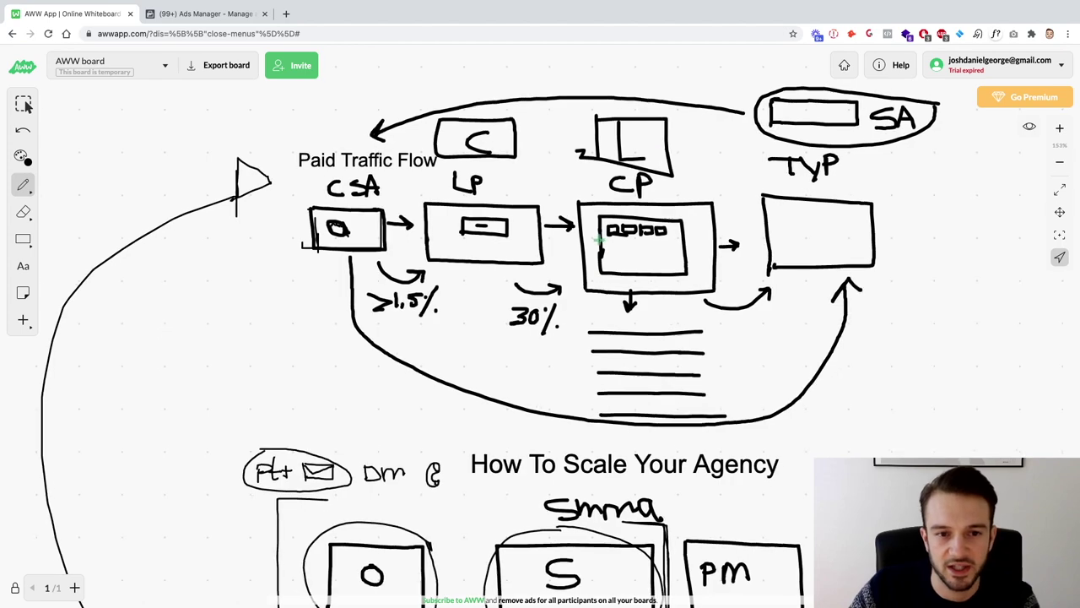
scroll(681, 291, "down", 1)
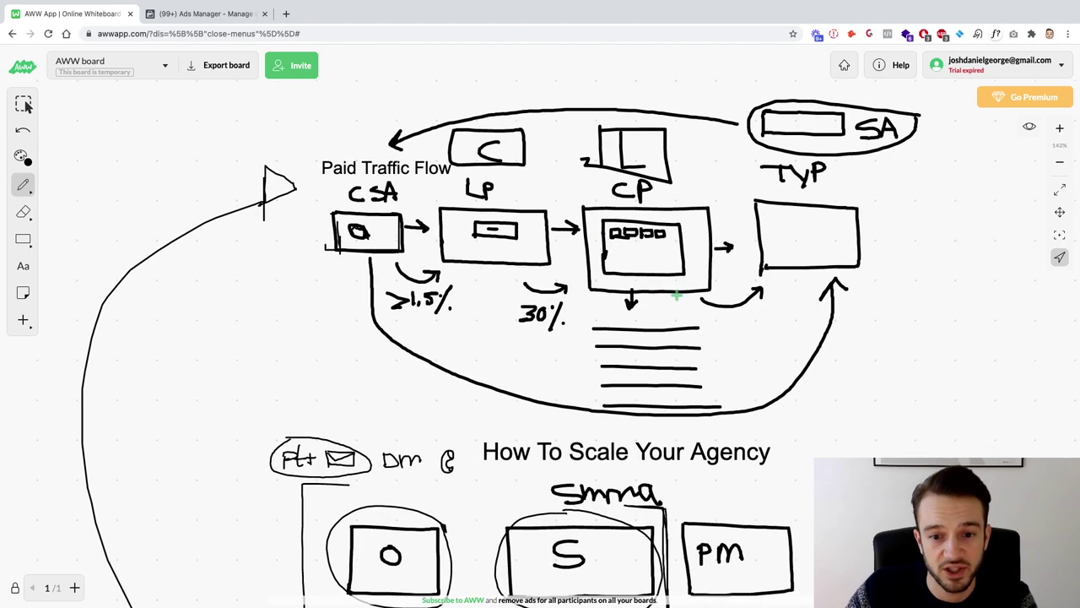
Step: Switch to Facebook Ads Manager and review yesterday's metrics for the four campaigns, from delivery through cost per application
left_click(207, 14)
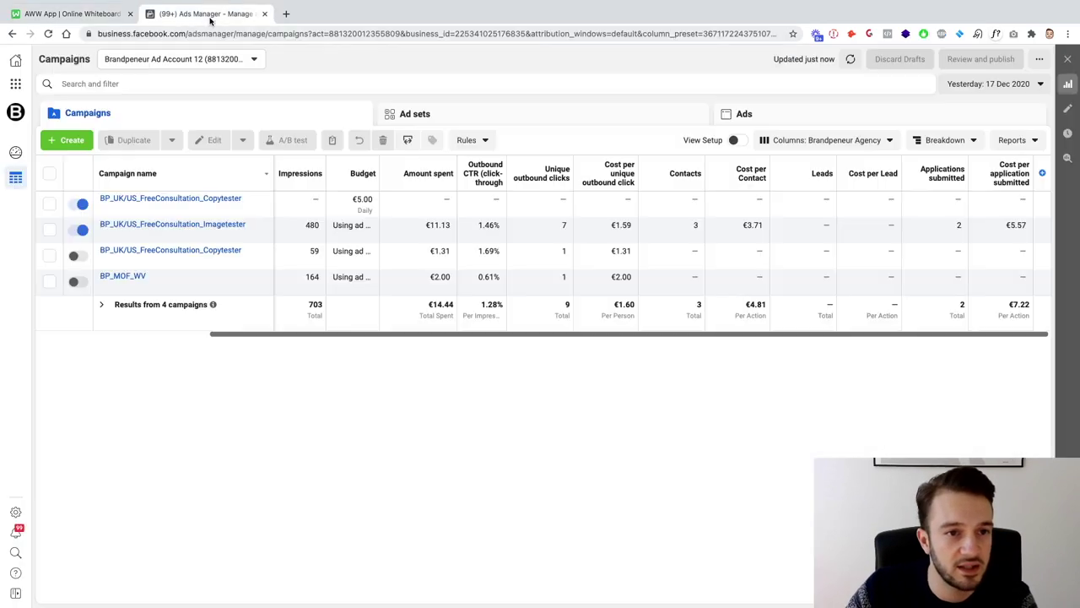
left_click_drag(704, 334, 526, 334)
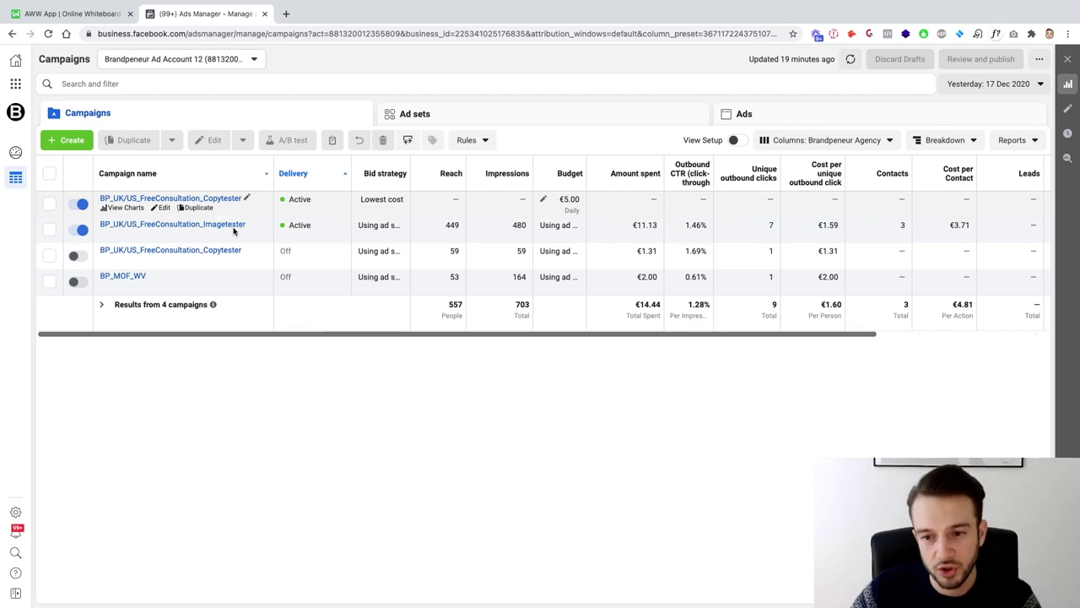
scroll(798, 313, "right", 5)
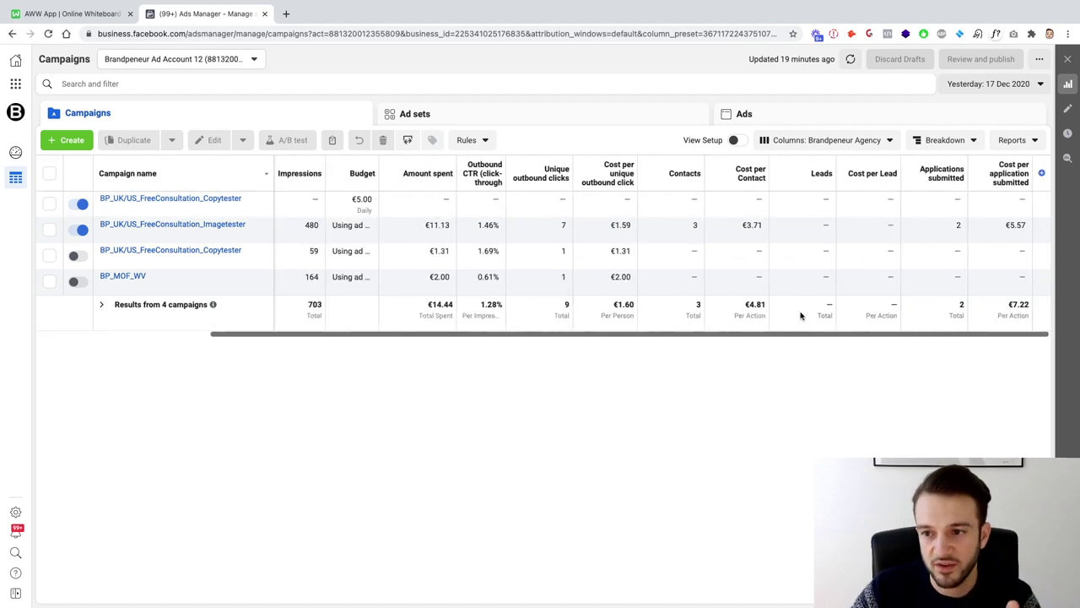
Step: Set the reporting date range to Lifetime and highlight the lead count of the BP_UK/US_FreeConsultation_Imagetester campaign
left_click(988, 84)
left_click(998, 131)
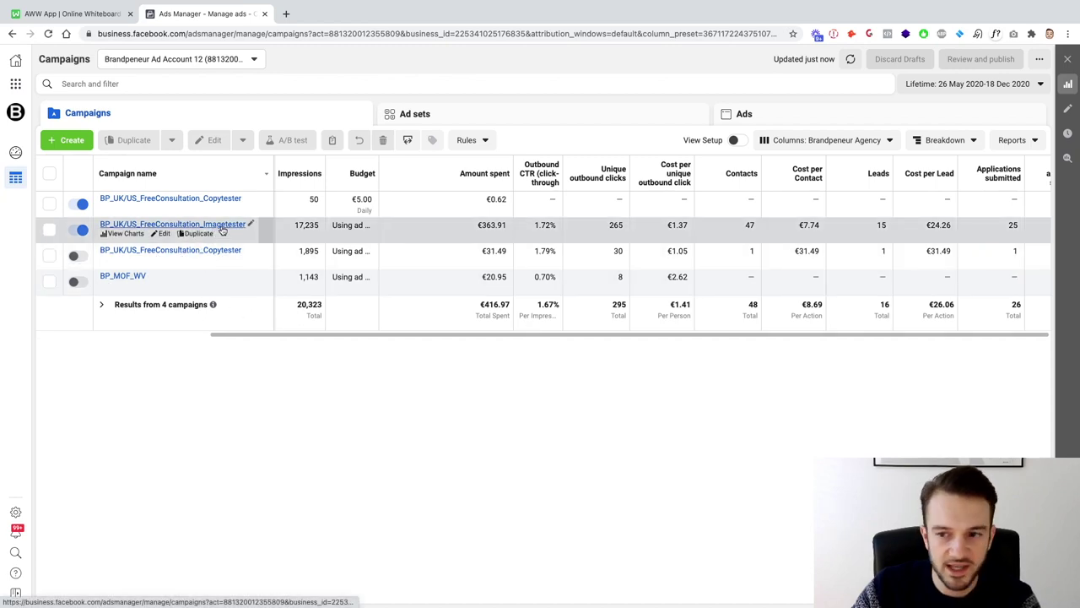
double_click(869, 225)
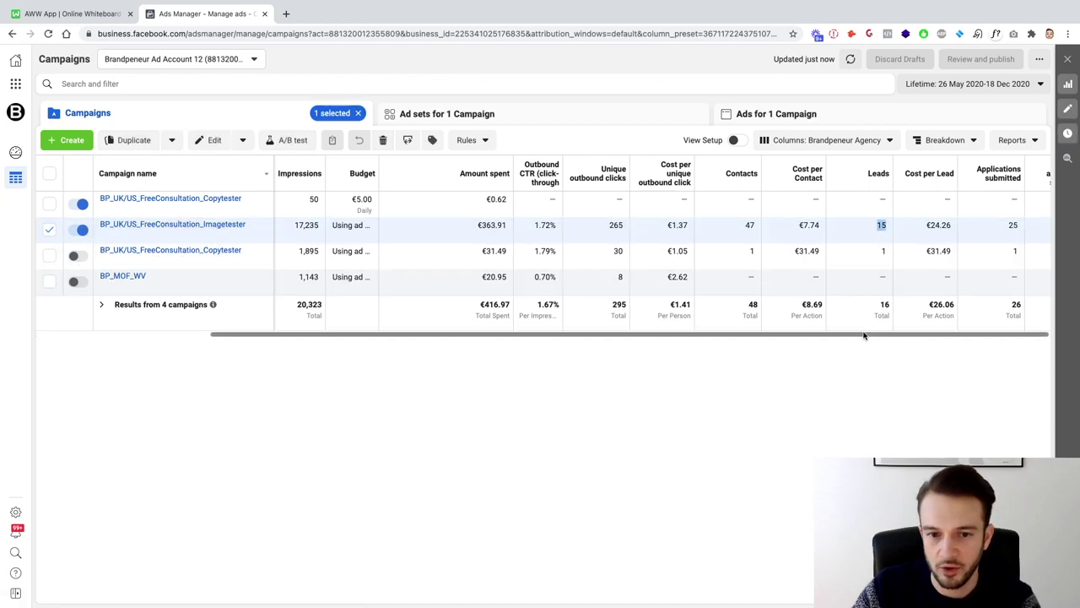
scroll(894, 284, "right", 2)
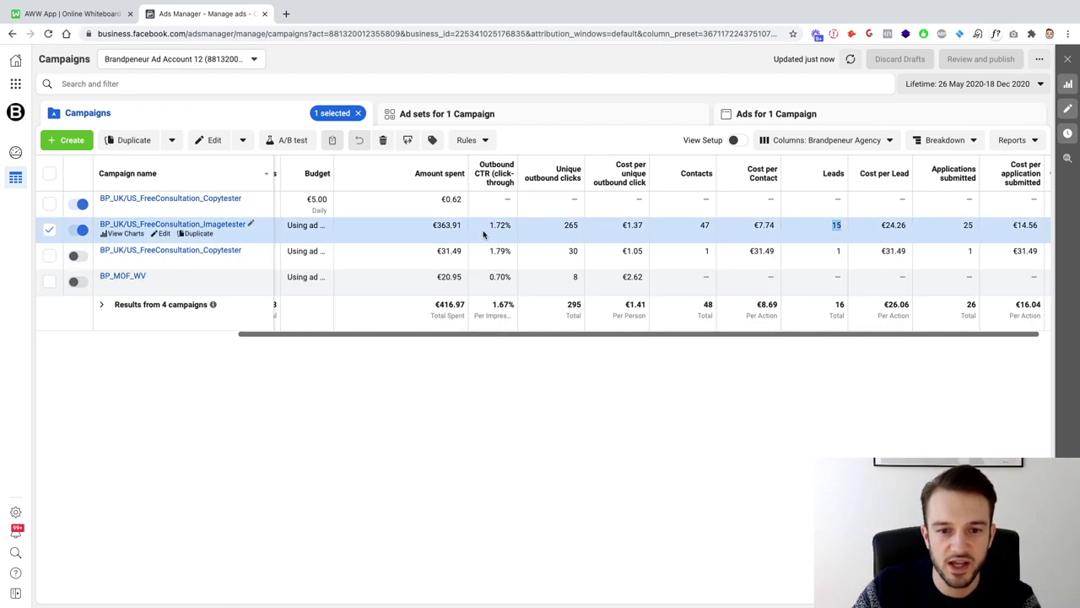
Step: Compare the Imagetester campaign's lifetime metrics with the conversion targets in the AWW whiteboard's paid traffic flow, ending in Ads Manager
left_click(63, 15)
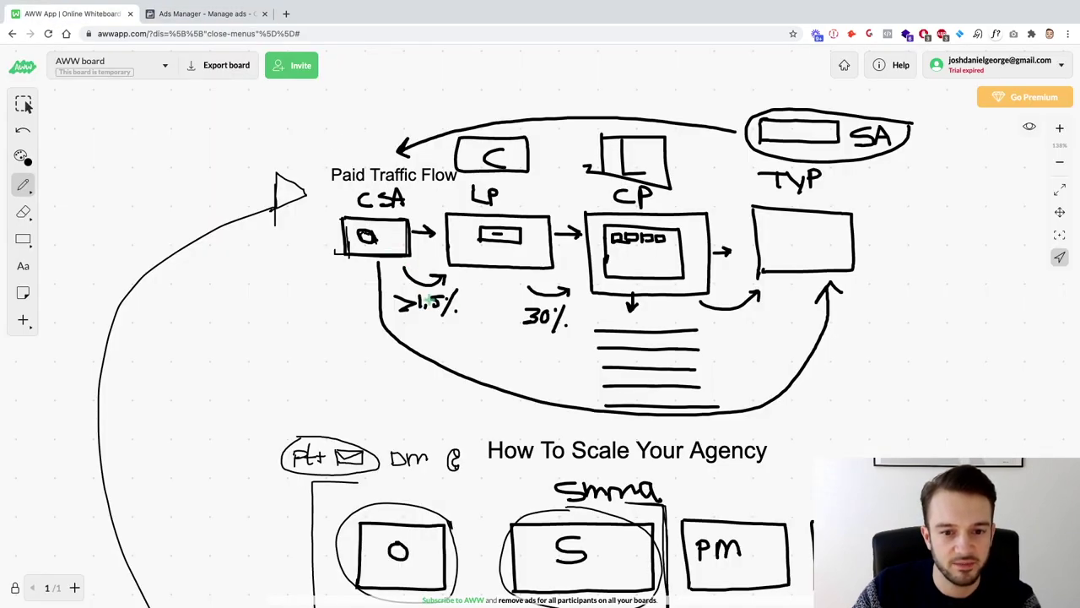
left_click(217, 19)
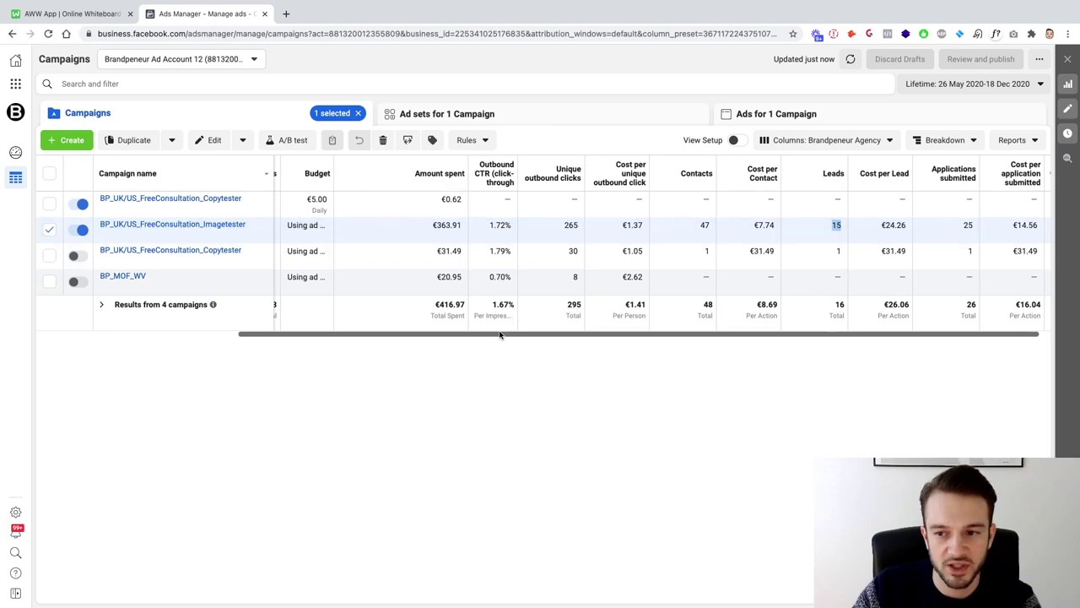
scroll(499, 335, "right", 1)
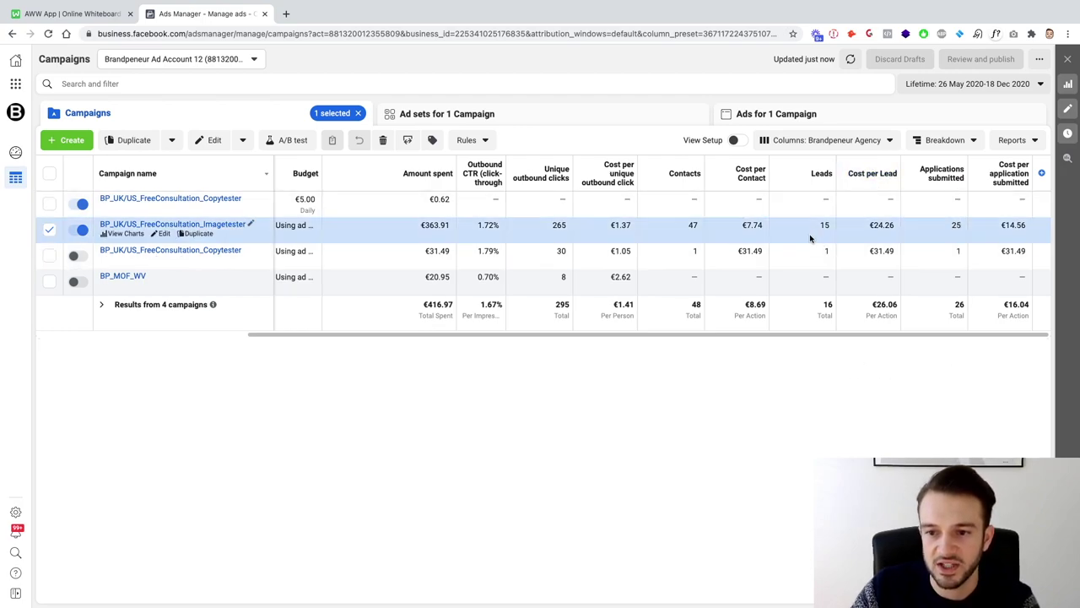
left_click(110, 15)
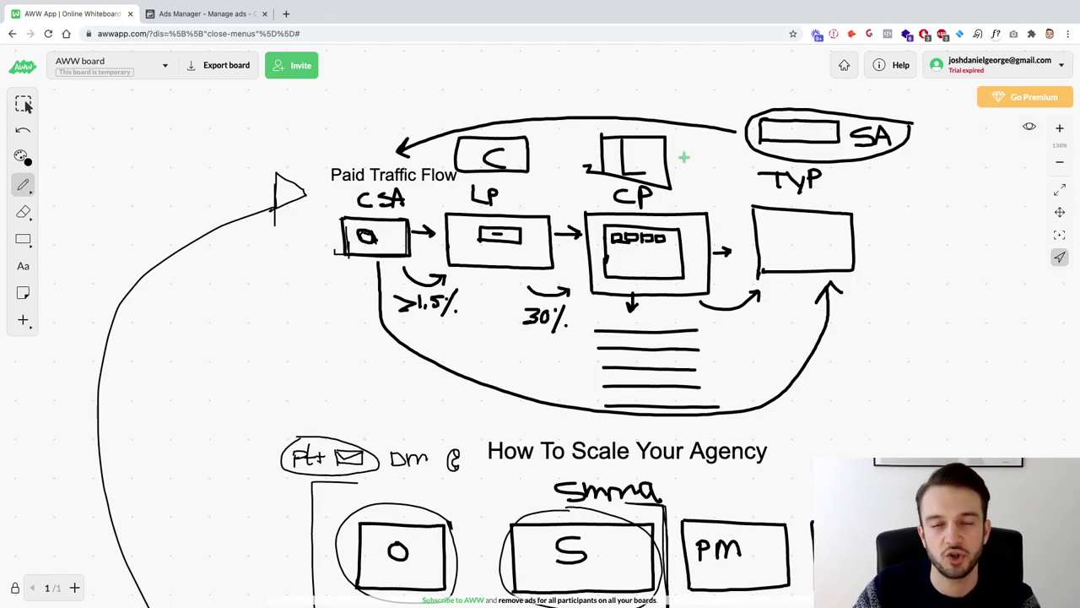
left_click(172, 16)
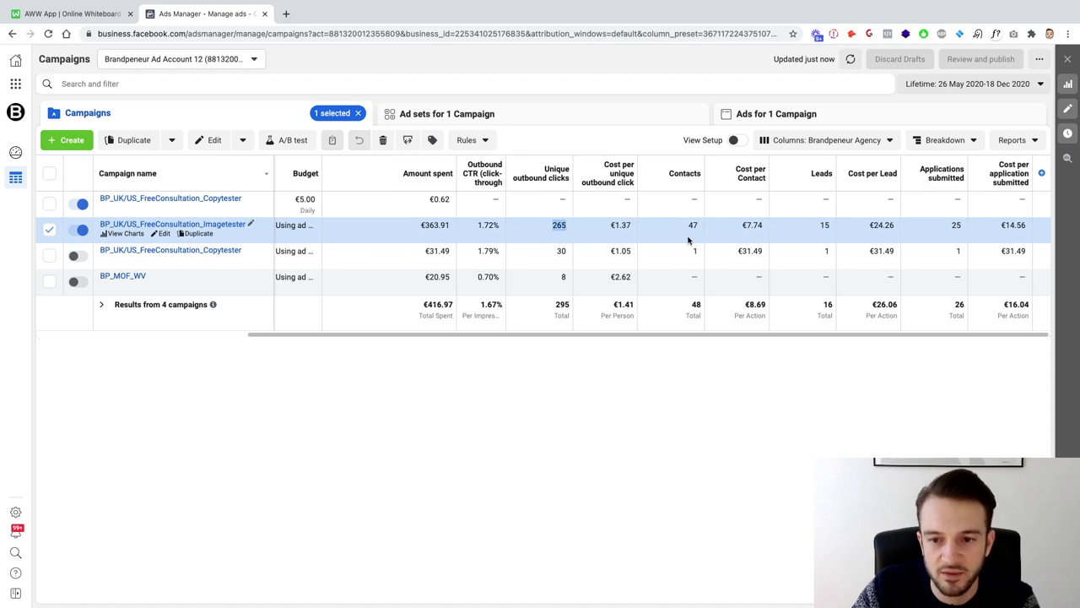
Step: Examine the Imagetester campaign's lifetime leads, applications submitted and cost per application
double_click(824, 225)
double_click(956, 226)
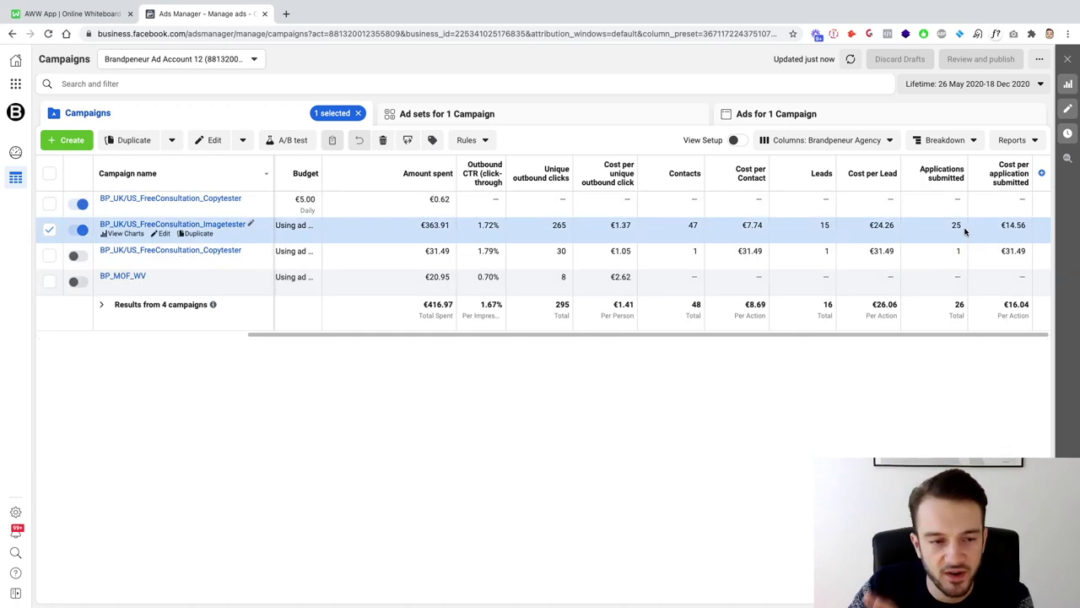
left_click_drag(926, 337, 985, 336)
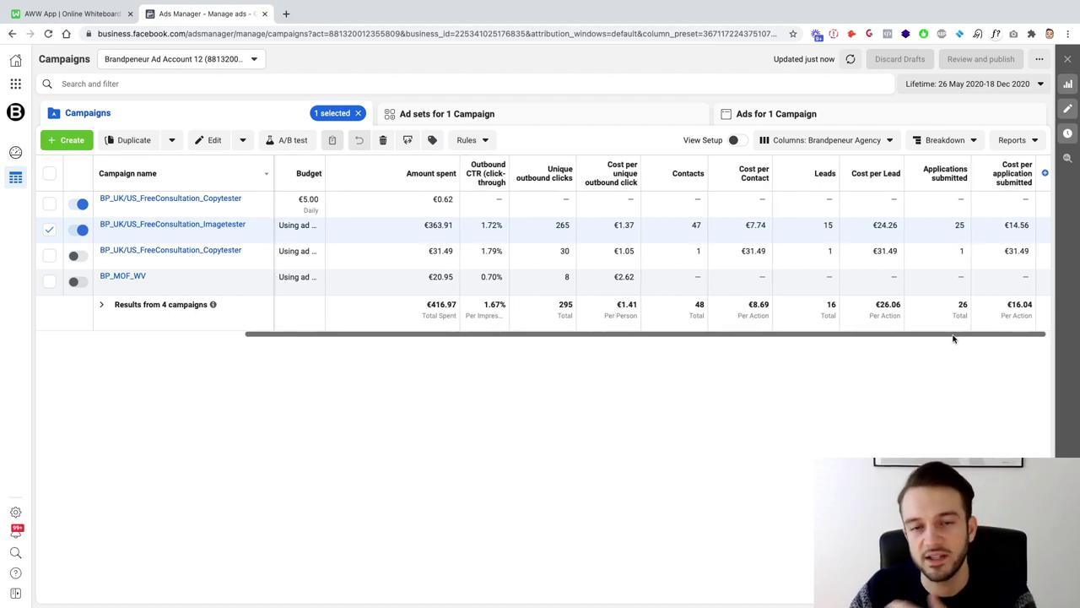
scroll(954, 338, "left", 1)
scroll(998, 340, "right", 1)
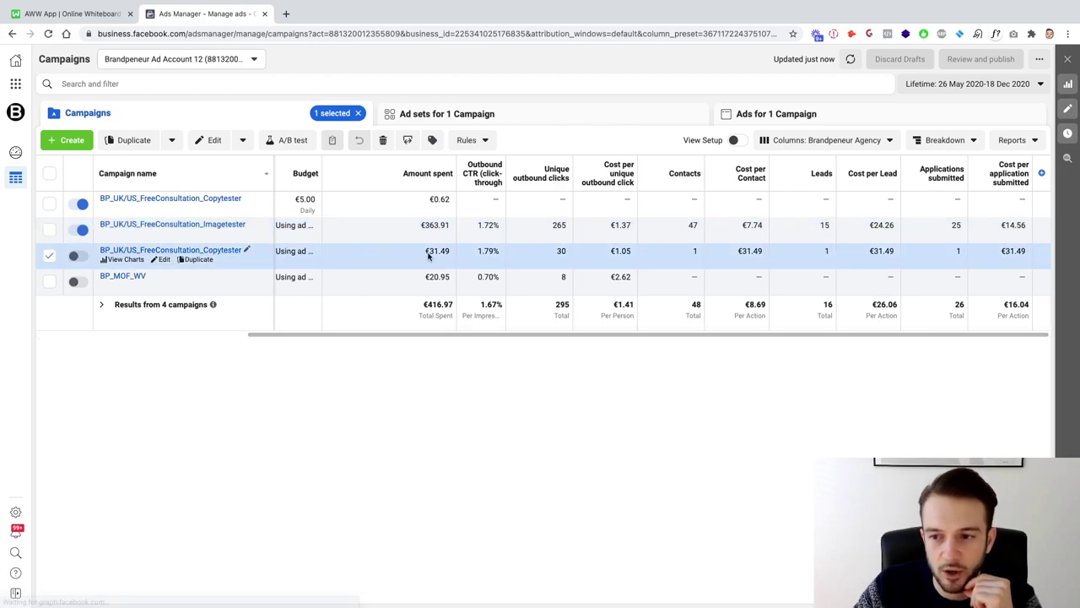
Step: Check the lifetime cost figures of the switched-off Copytester campaign and clear its selection
left_click(749, 263)
scroll(709, 338, "right", 1)
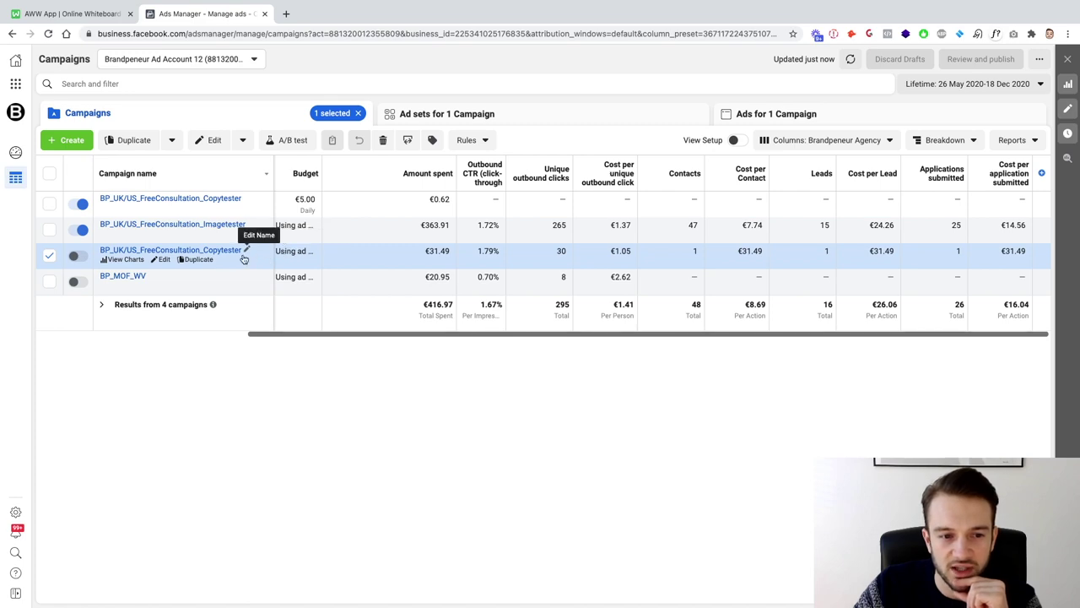
left_click(49, 254)
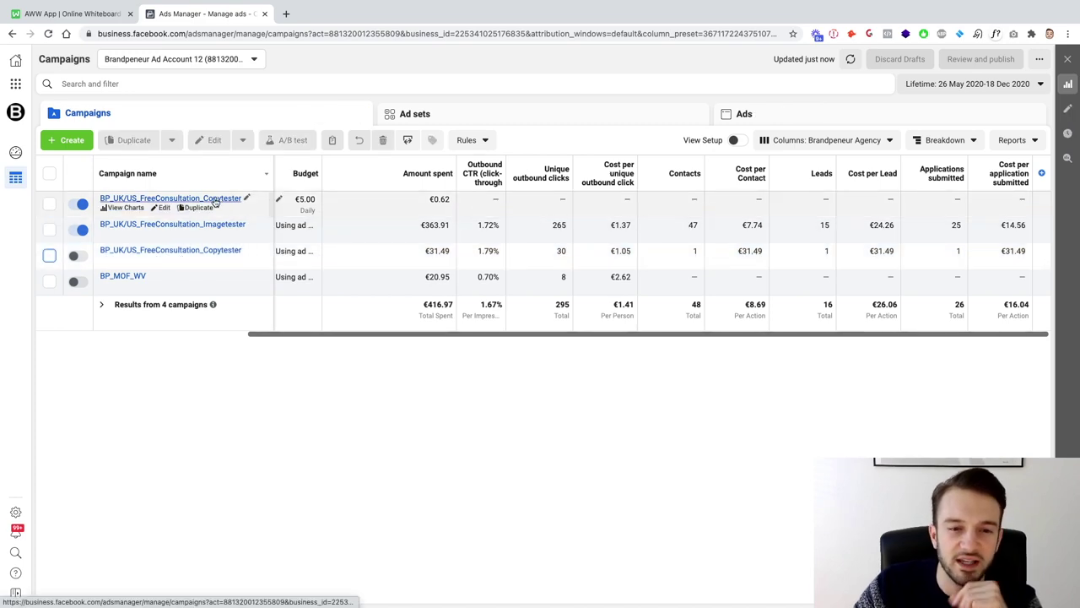
Step: Set the reporting date range to Yesterday and highlight the Imagetester campaign's cost per application submitted
left_click_drag(330, 337, 249, 338)
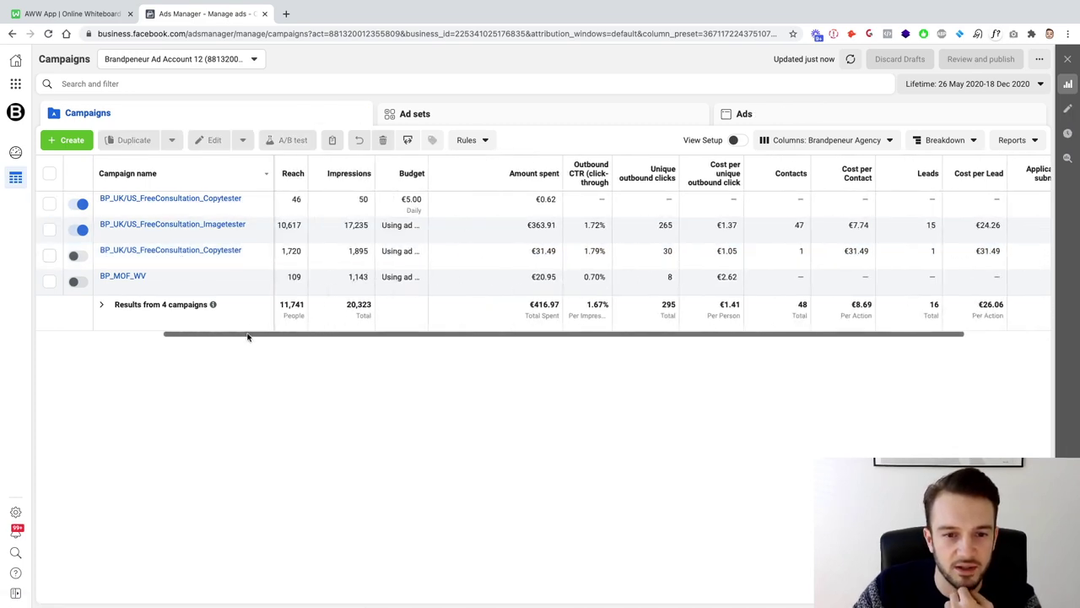
left_click(971, 84)
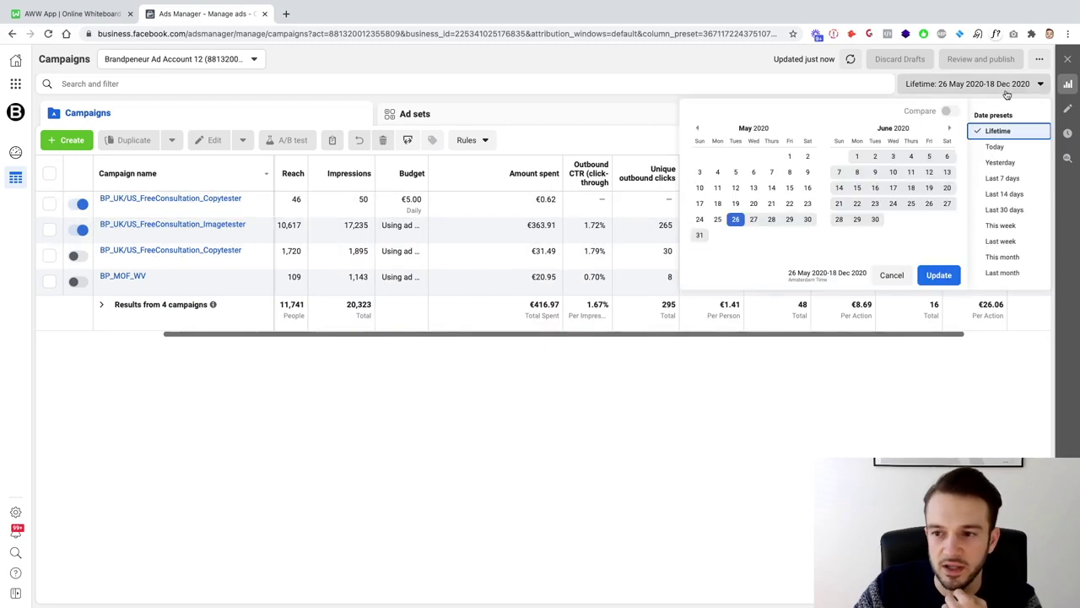
left_click(984, 164)
left_click_drag(694, 338, 860, 338)
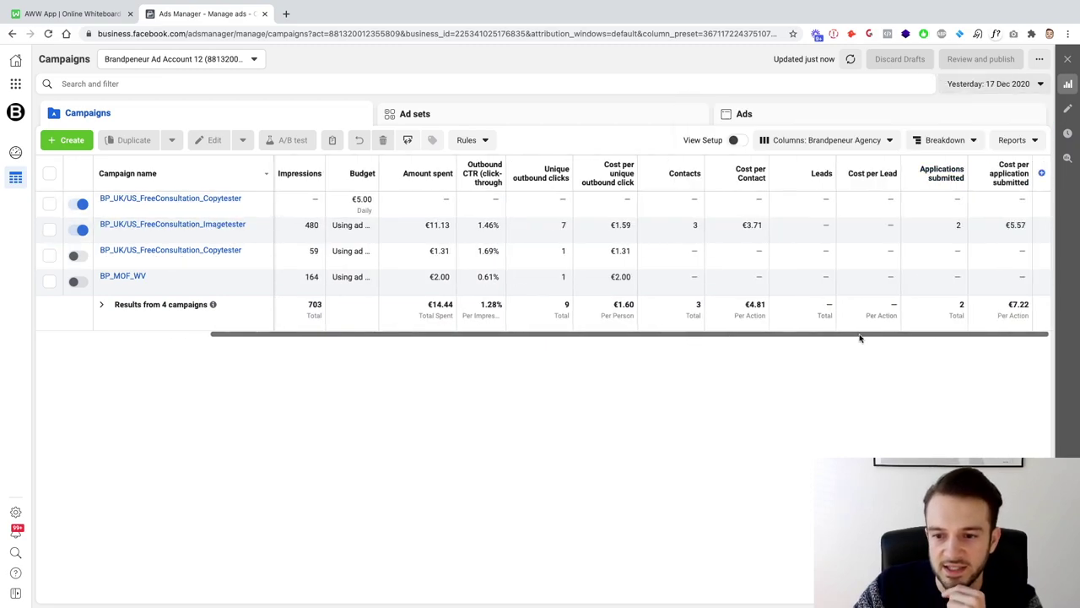
double_click(1015, 225)
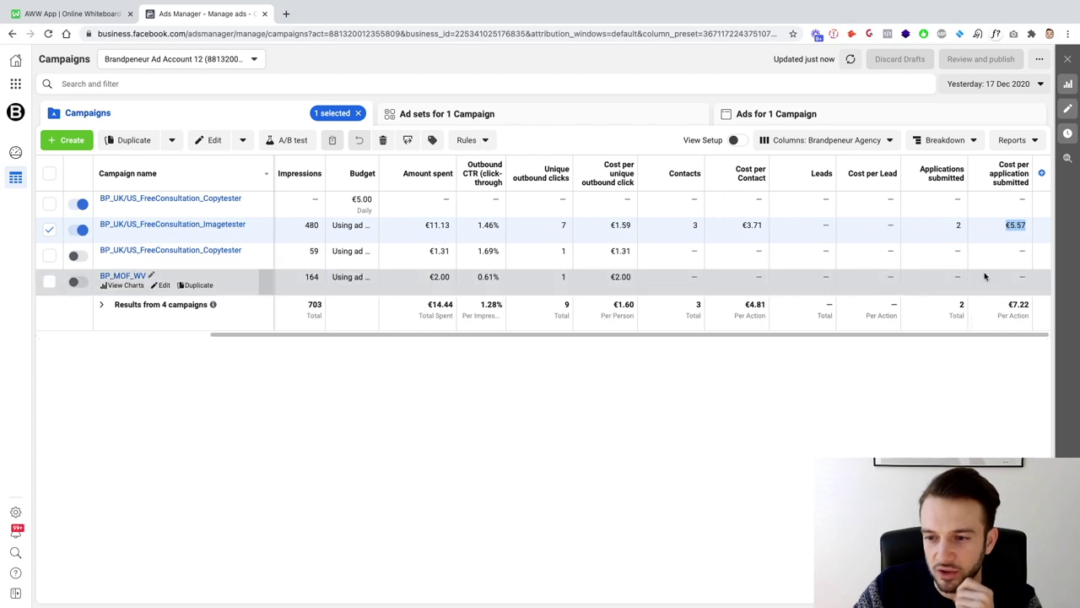
Step: Review the remaining columns of yesterday's campaign results and deselect the Imagetester campaign
left_click_drag(656, 335, 625, 335)
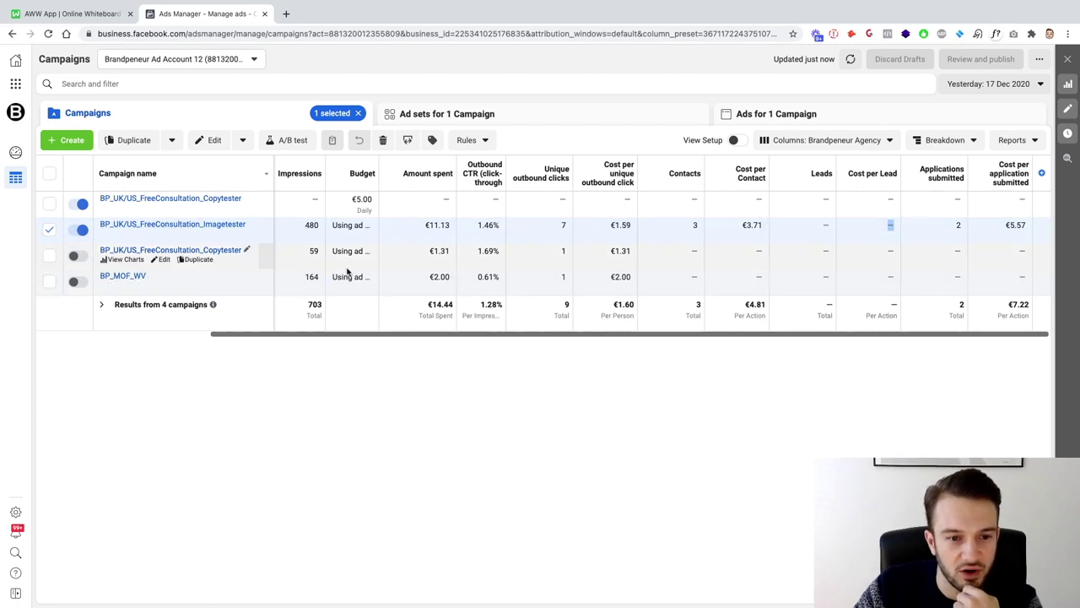
left_click_drag(394, 332, 577, 331)
left_click(580, 331)
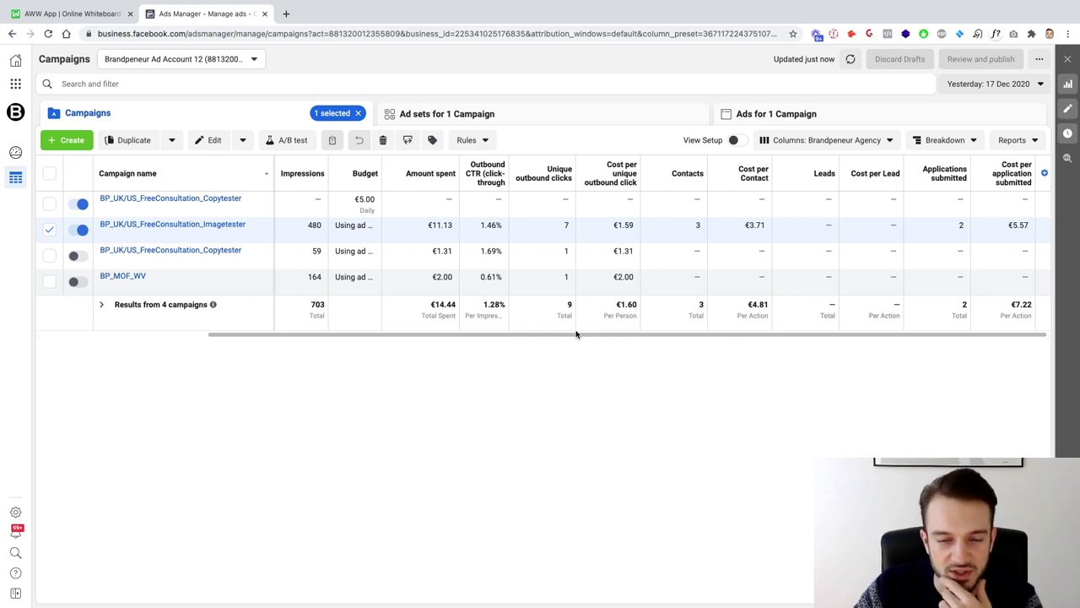
left_click(49, 229)
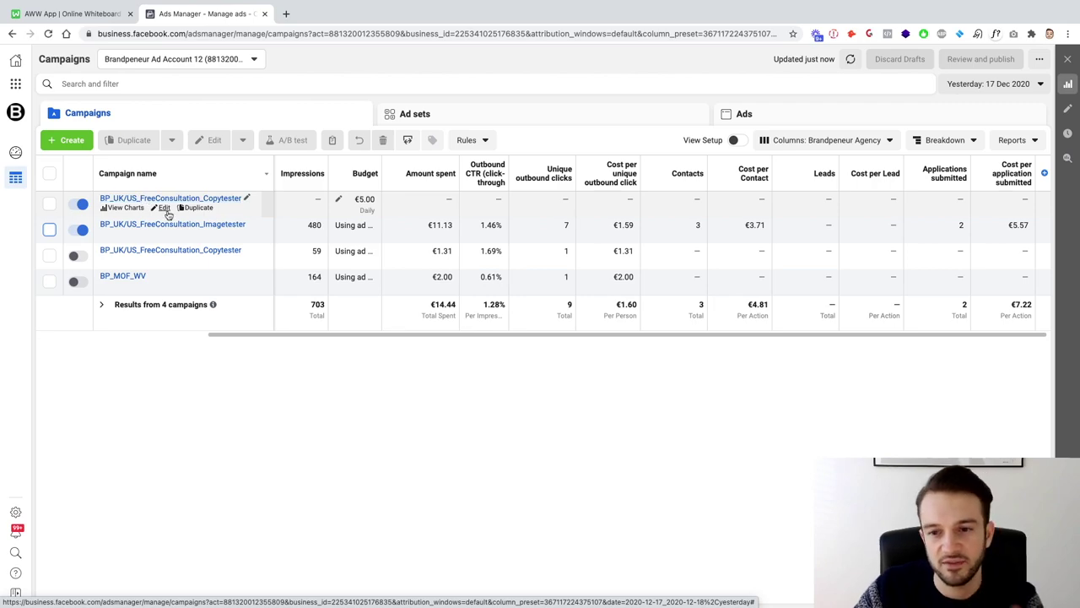
Step: Switch to the AWW whiteboard and draw a straight line from the S box up to a handwritten "o/a" in the empty area
left_click(53, 17)
scroll(366, 332, "down", 5)
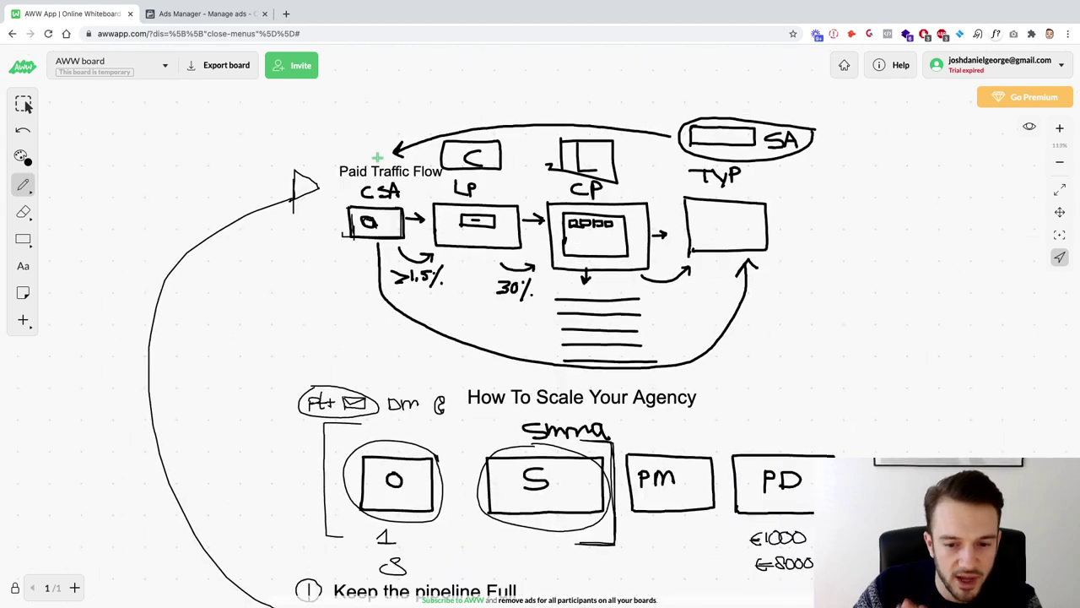
scroll(365, 332, "down", 1)
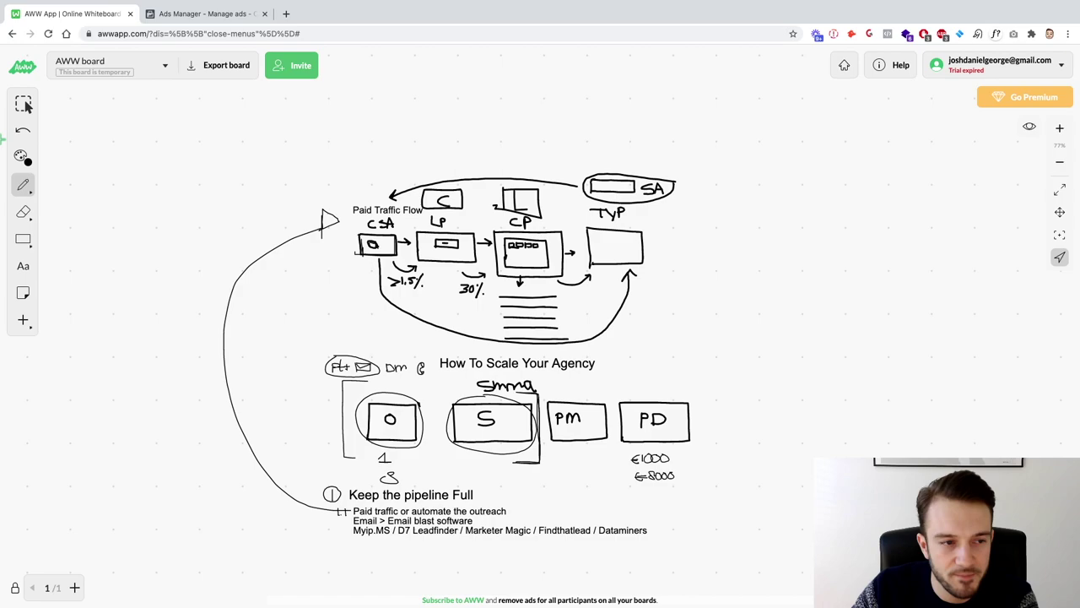
left_click(21, 187)
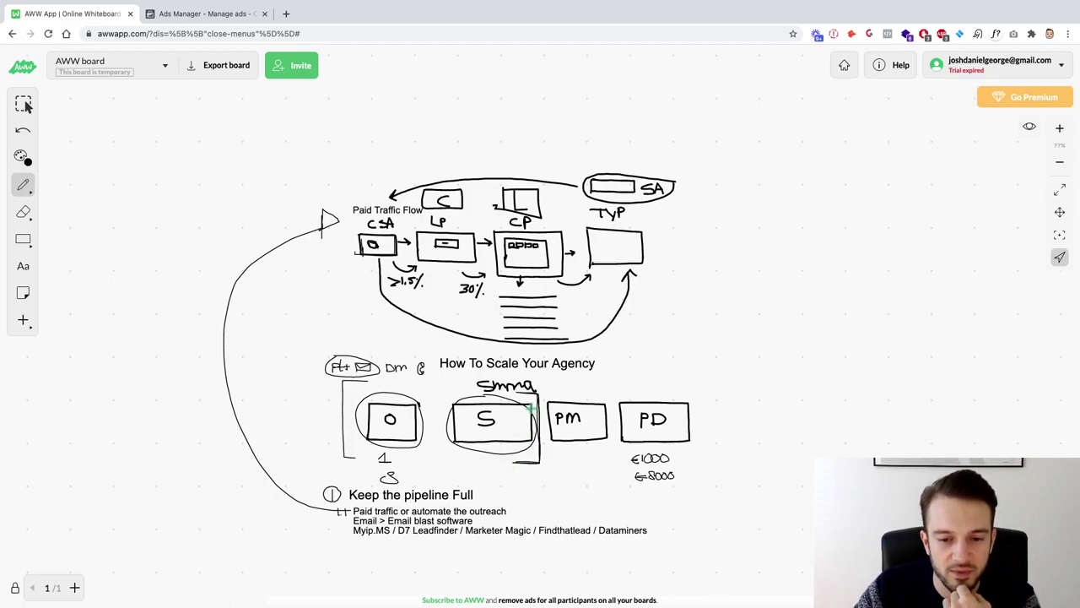
mouse_move(527, 405)
left_mouse_down()
mouse_move(796, 277)
mouse_move(814, 254)
mouse_move(820, 265)
left_mouse_up()
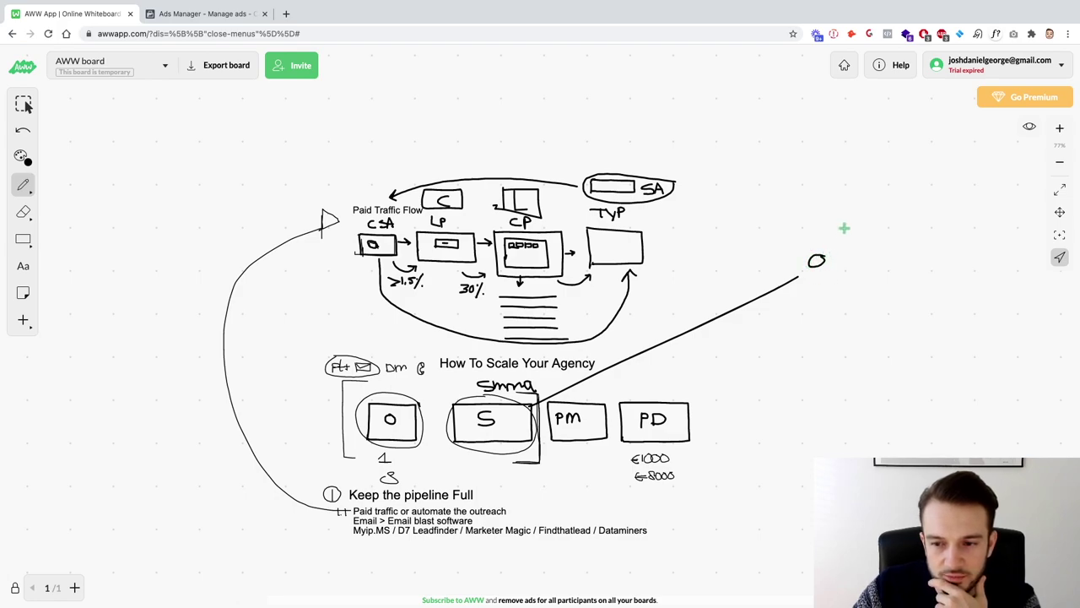
mouse_move(844, 228)
left_mouse_down()
mouse_move(833, 276)
mouse_move(861, 270)
left_mouse_up()
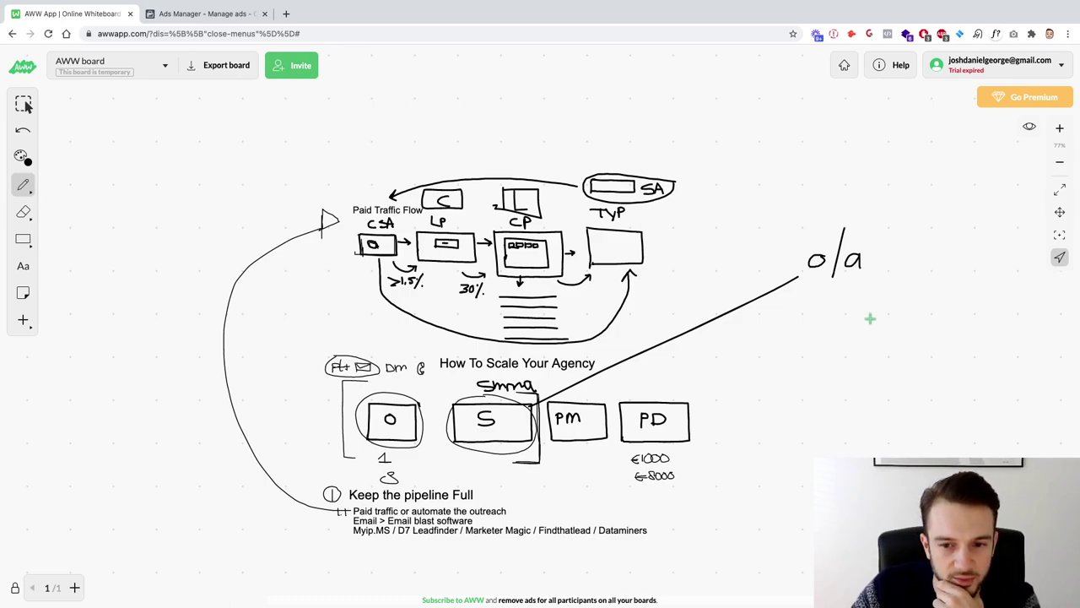
Step: Draw a short diagonal line up from "o/a" and handwrite "VSL/web" at its end
left_click_drag(866, 251, 915, 206)
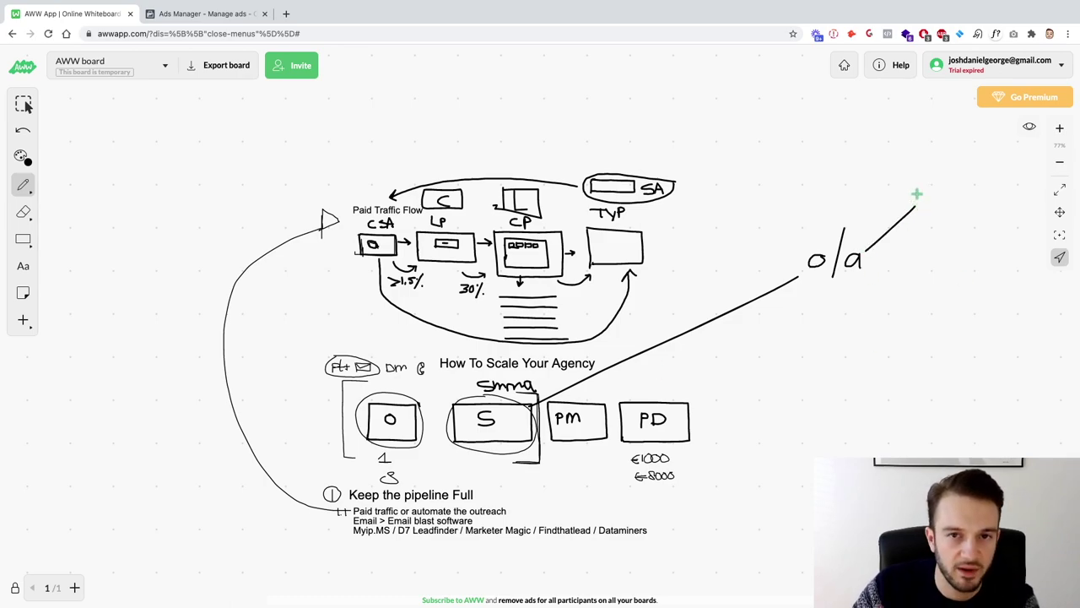
mouse_move(907, 163)
left_mouse_down()
mouse_move(945, 169)
mouse_move(928, 181)
mouse_move(969, 181)
left_mouse_up()
left_click_drag(977, 153, 969, 192)
mouse_move(979, 164)
left_mouse_down()
mouse_move(984, 188)
mouse_move(1000, 164)
mouse_move(1017, 191)
mouse_move(1031, 177)
mouse_move(1020, 191)
left_mouse_up()
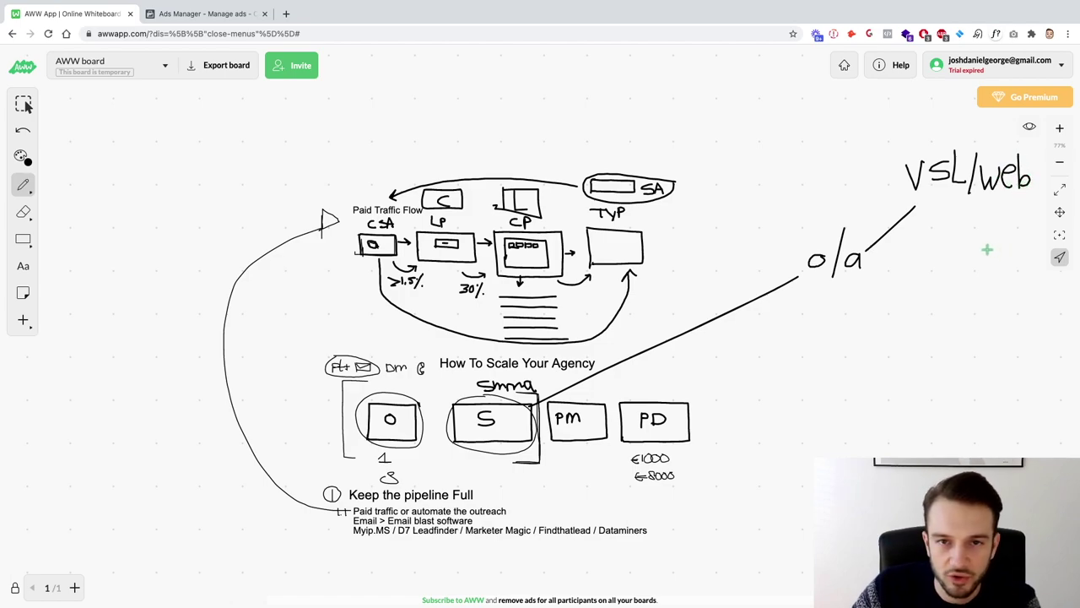